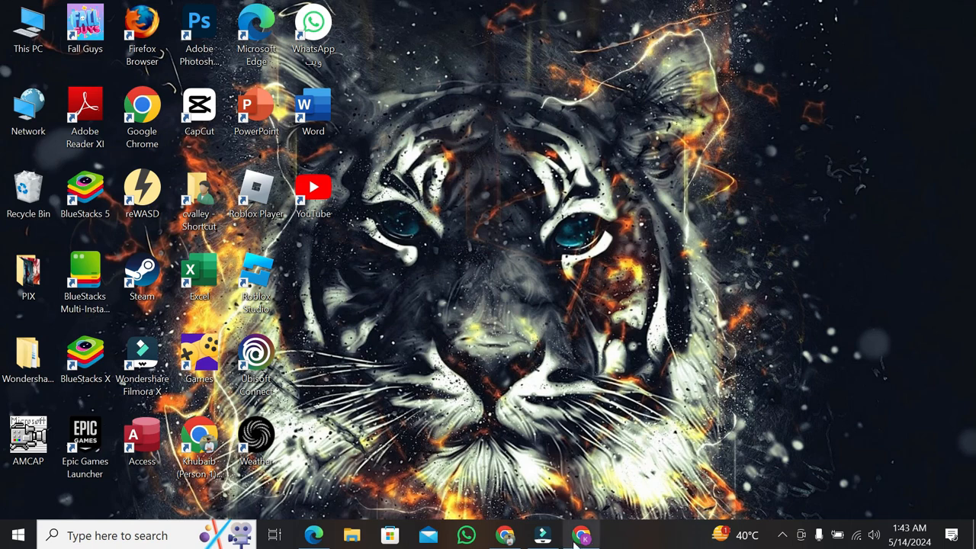
# Switch to Chrome and open canva.com
pyautogui.click(580, 536)
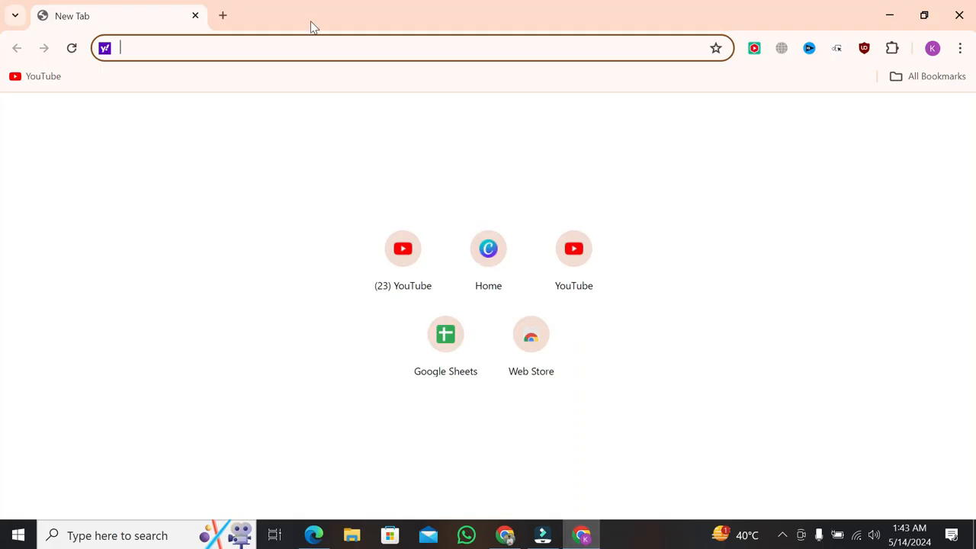
pyautogui.write('ca')
pyautogui.press('Return')
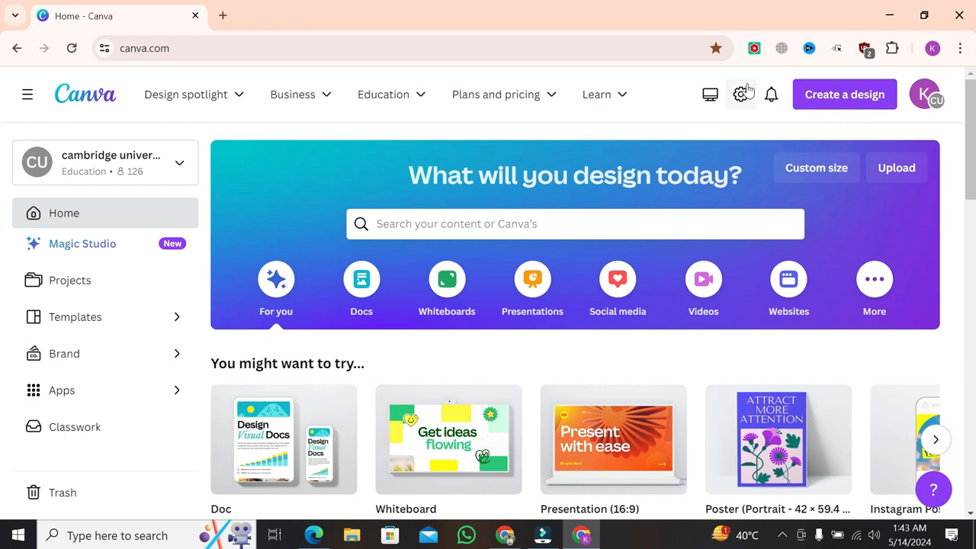
# Start a custom-size design in inches with a width of 2 and a height of 2
pyautogui.click(843, 95)
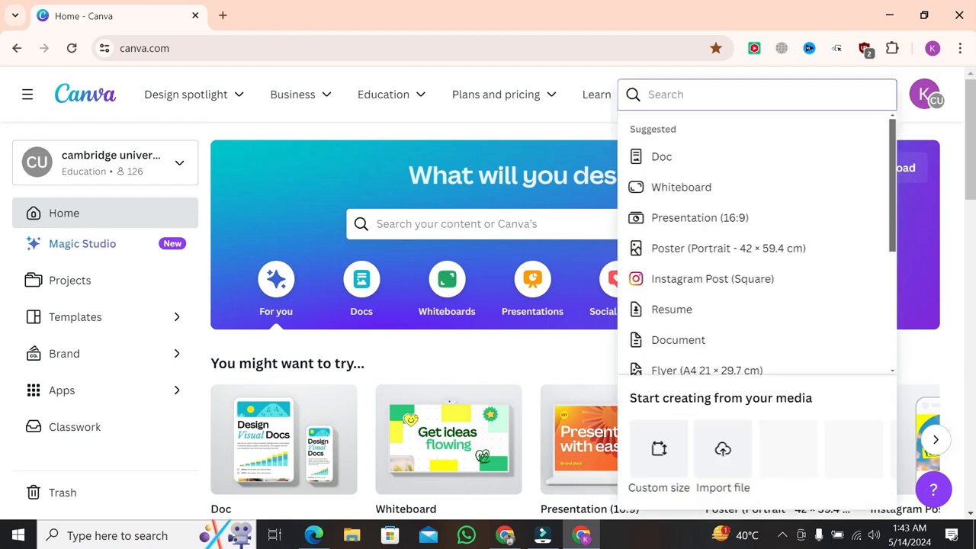
pyautogui.click(660, 466)
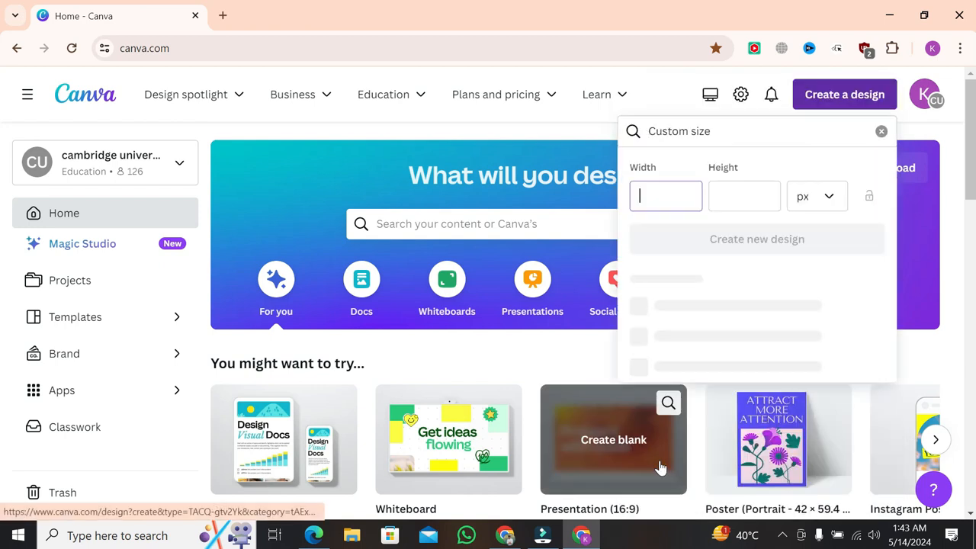
pyautogui.click(831, 199)
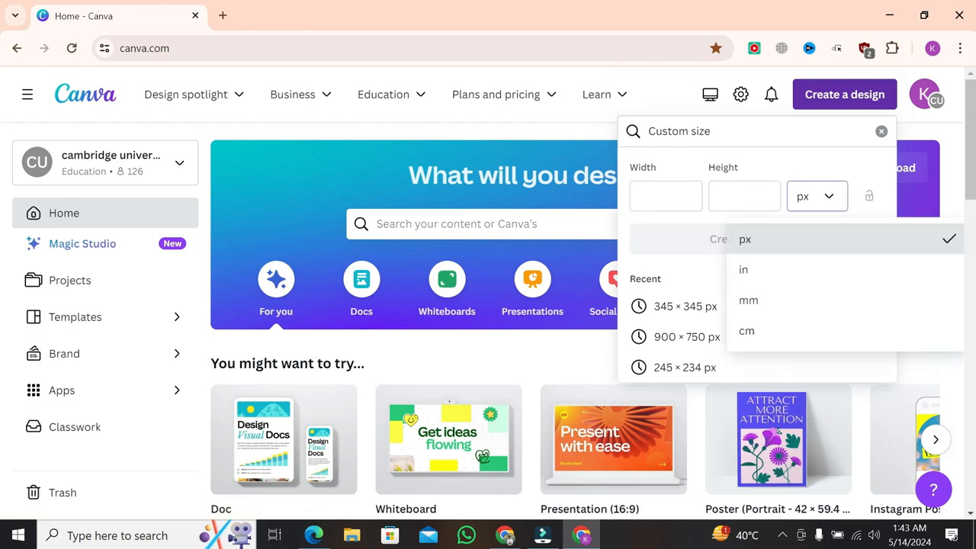
pyautogui.click(644, 196)
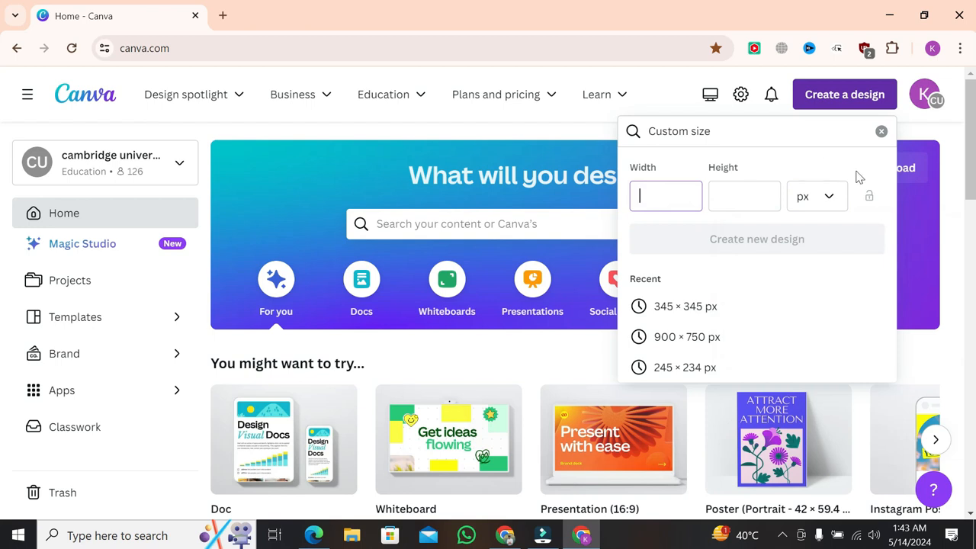
pyautogui.click(831, 197)
pyautogui.click(805, 272)
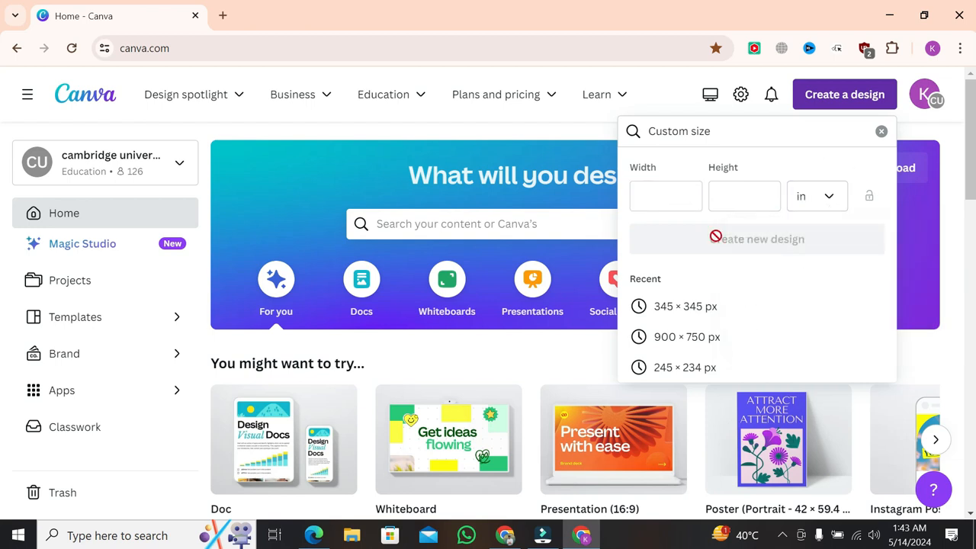
pyautogui.click(647, 196)
pyautogui.write('2')
pyautogui.click(721, 196)
pyautogui.write('2')
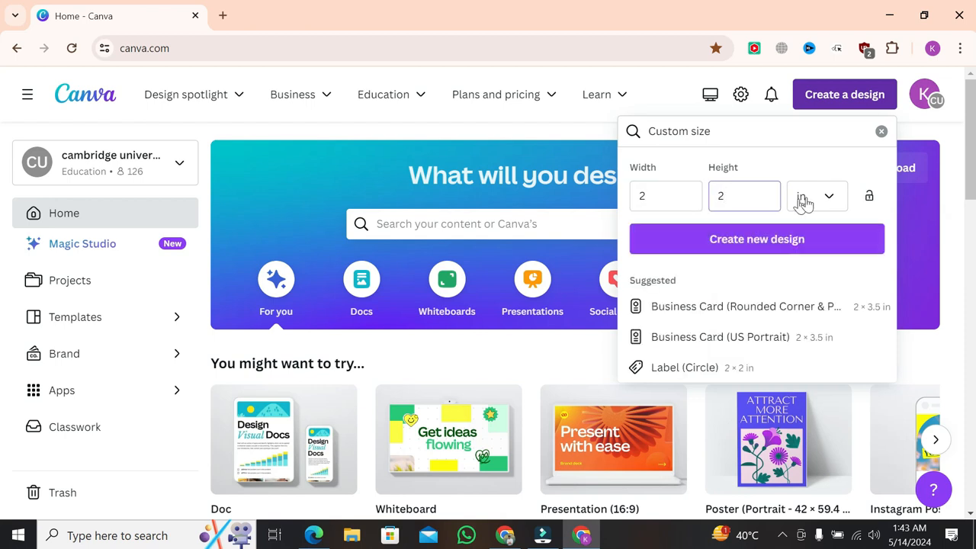
# Switch the custom size unit to mm and create the new design
pyautogui.click(831, 199)
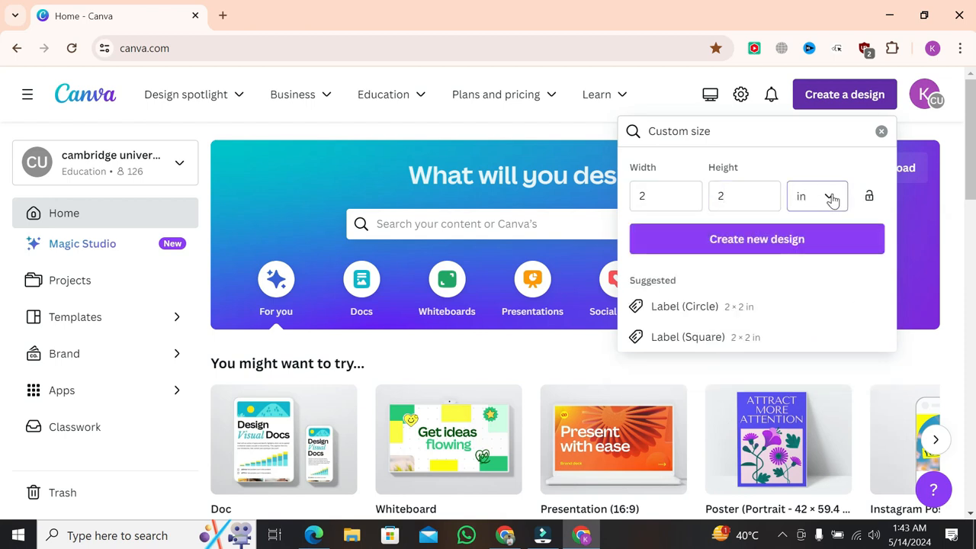
pyautogui.click(809, 307)
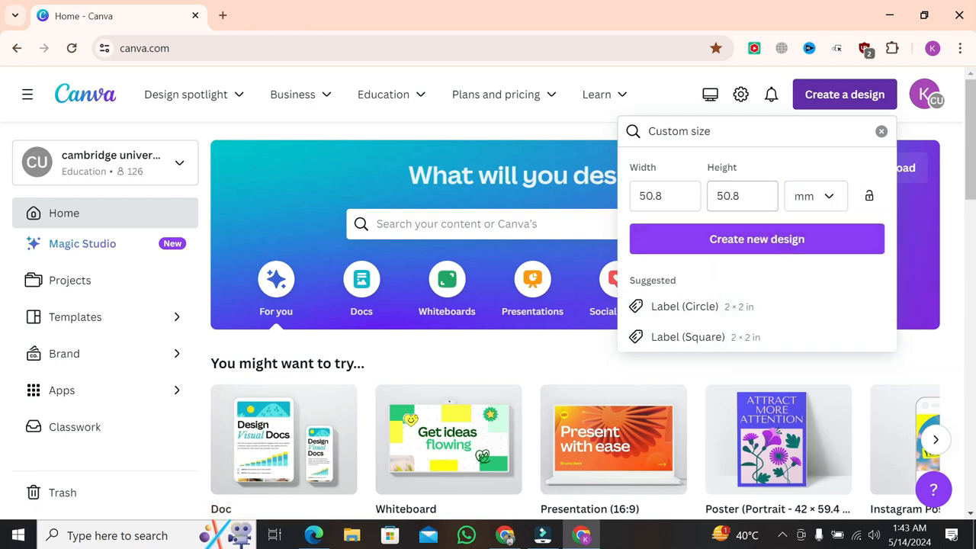
pyautogui.click(748, 245)
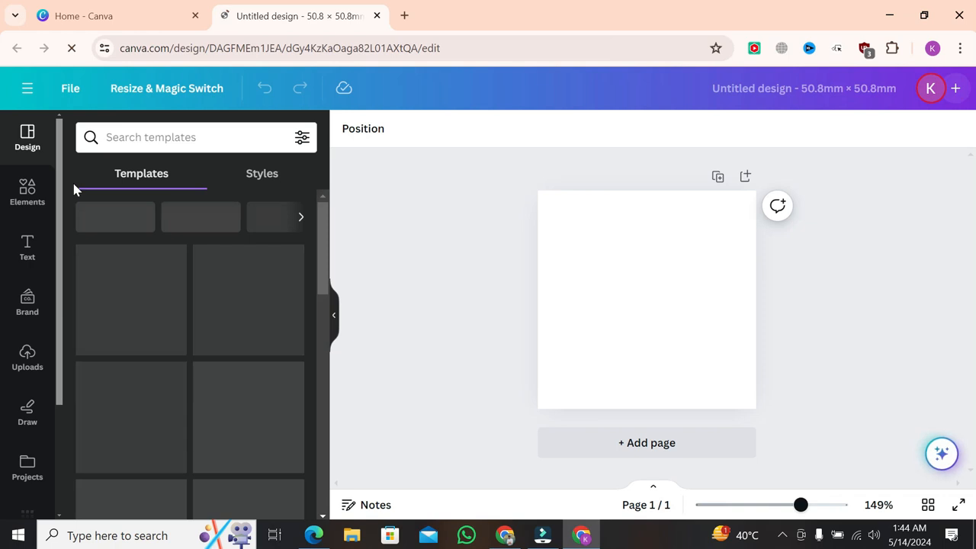
# Upload the photo of the man in the tiger sweatshirt from the My Personal Data folder
pyautogui.click(27, 355)
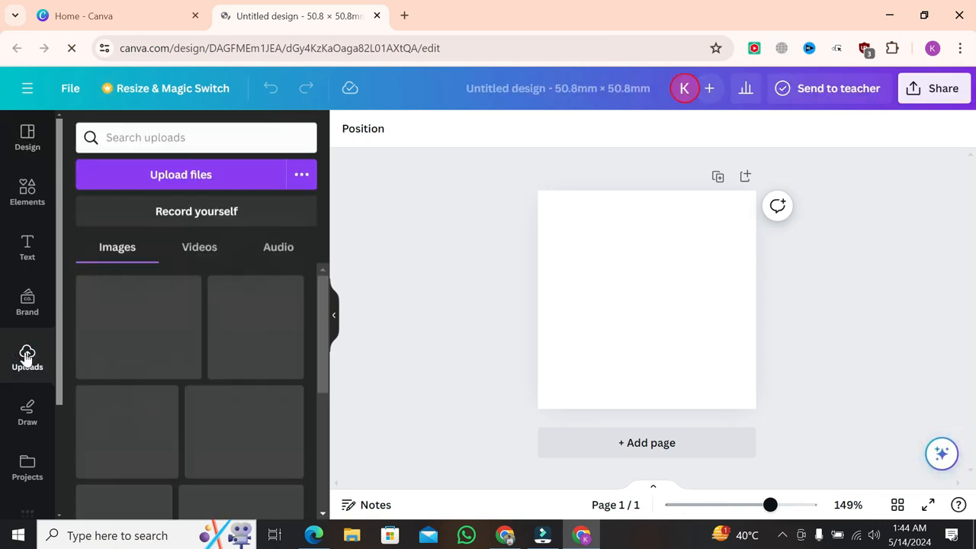
pyautogui.click(205, 179)
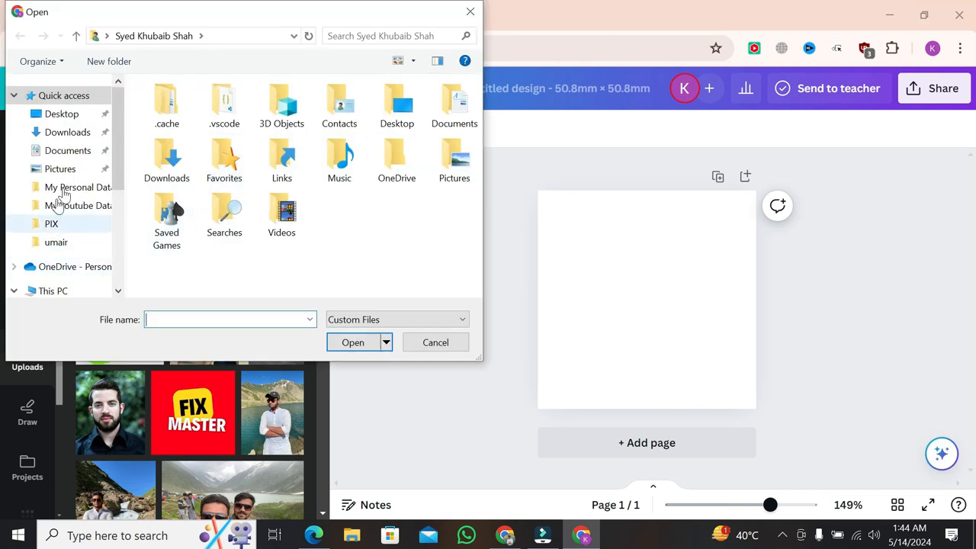
pyautogui.click(74, 188)
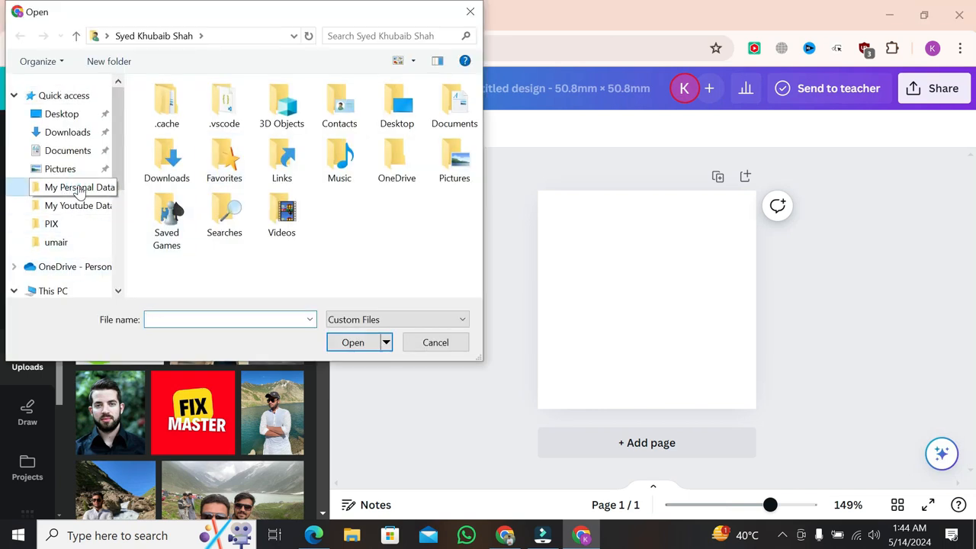
pyautogui.doubleClick(432, 142)
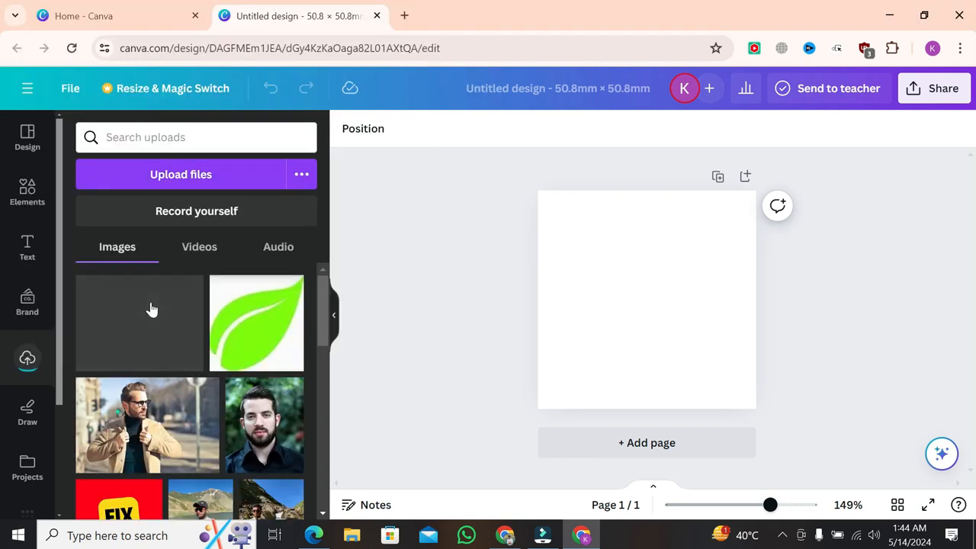
# Place the uploaded photo on the blank page, dismiss the image-editing offer, and enlarge the photo to cover the whole page
pyautogui.moveTo(145, 313); pyautogui.dragTo(694, 241)
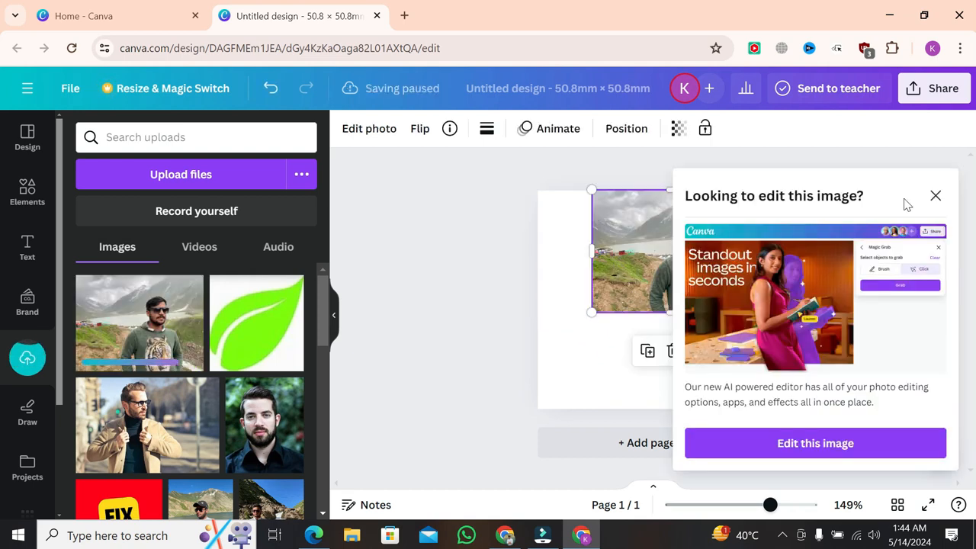
pyautogui.click(937, 197)
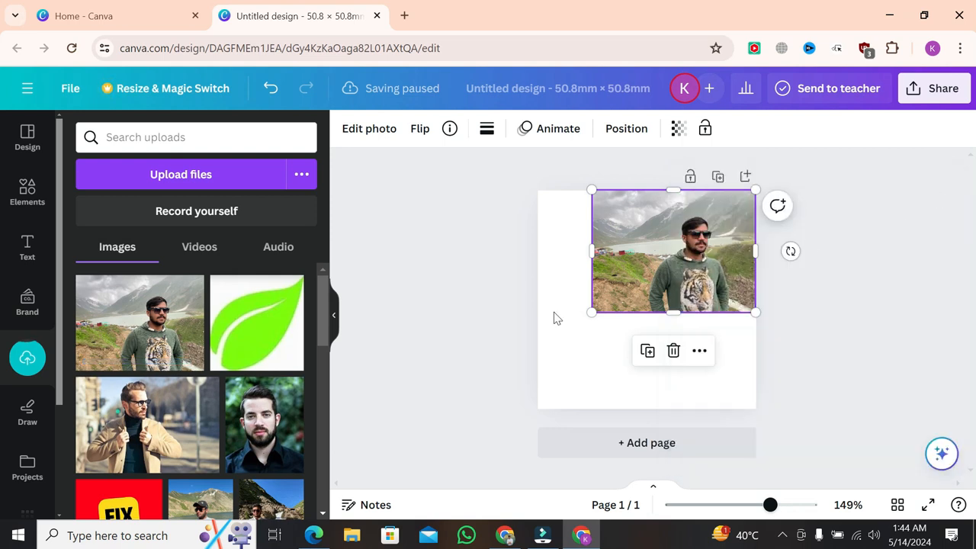
pyautogui.moveTo(591, 312); pyautogui.dragTo(568, 539)
pyautogui.click(846, 376)
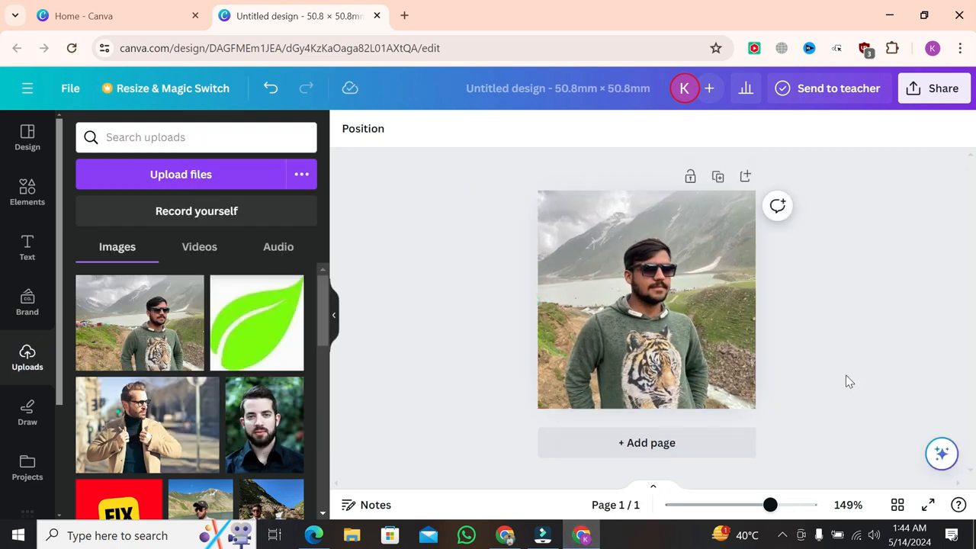
# Duplicate the photo page and remove the background from the photo on page 2 with BG Remover
pyautogui.click(657, 305)
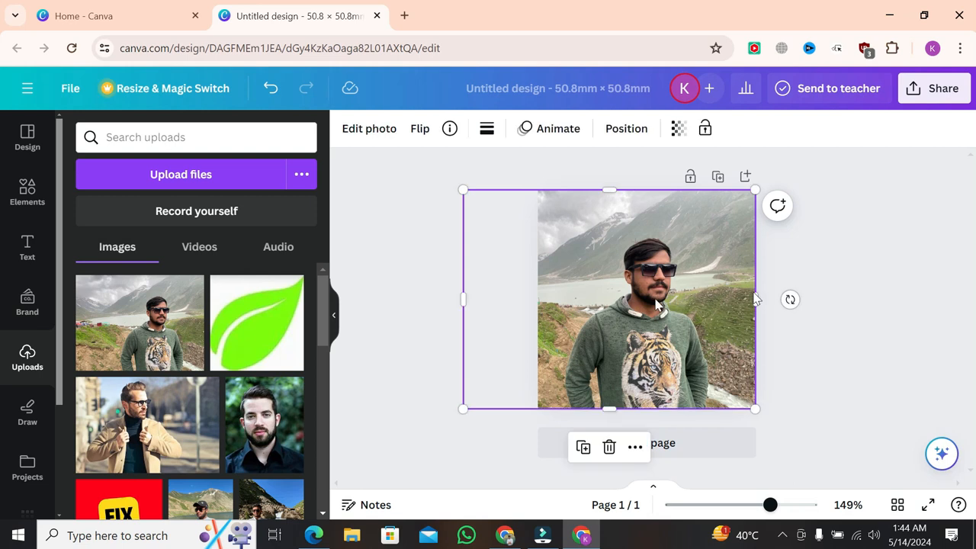
pyautogui.click(718, 177)
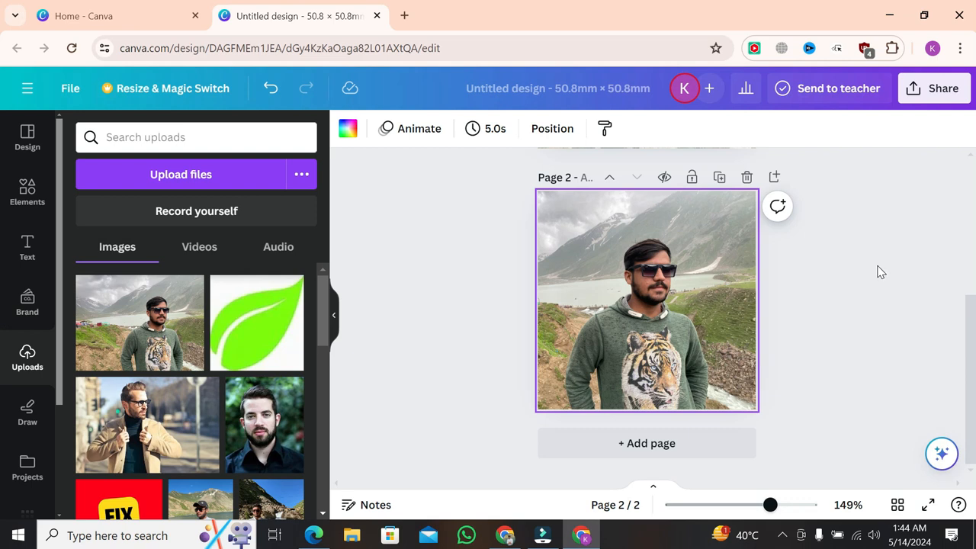
pyautogui.click(637, 299)
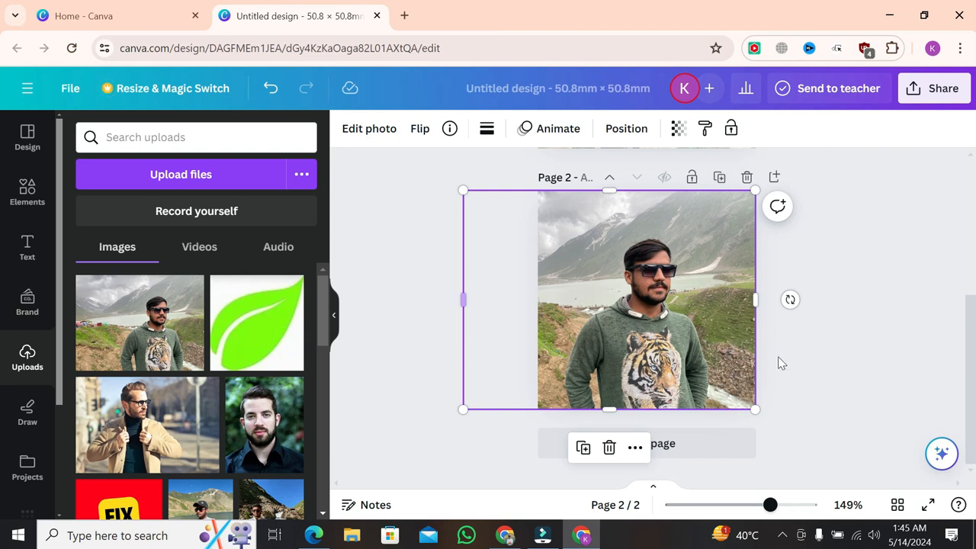
pyautogui.click(365, 136)
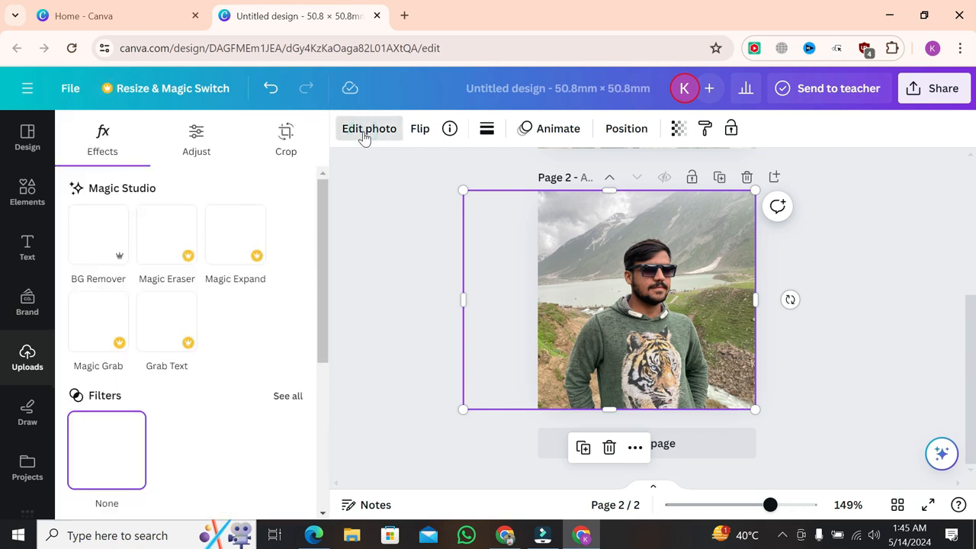
pyautogui.click(90, 257)
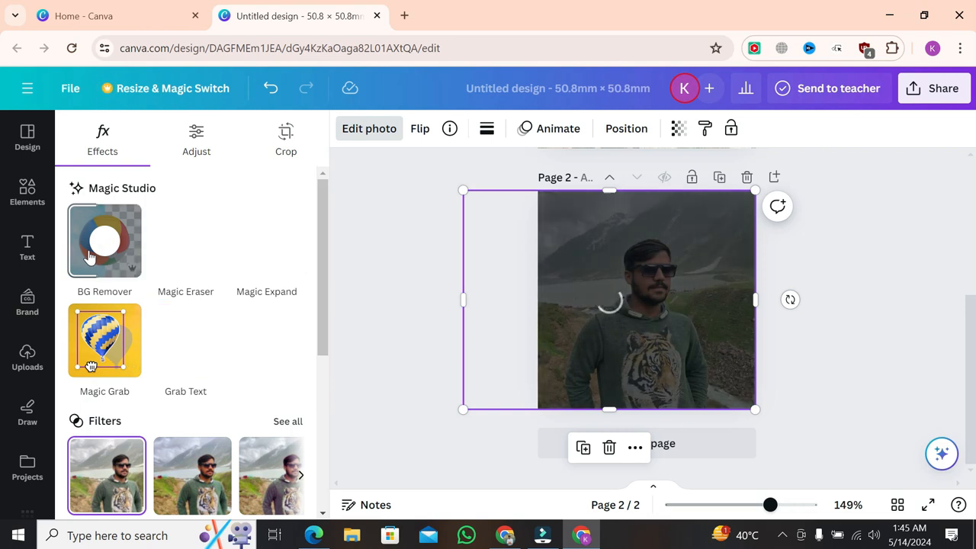
# Set up the design's download as a PNG with a transparent background
pyautogui.click(936, 93)
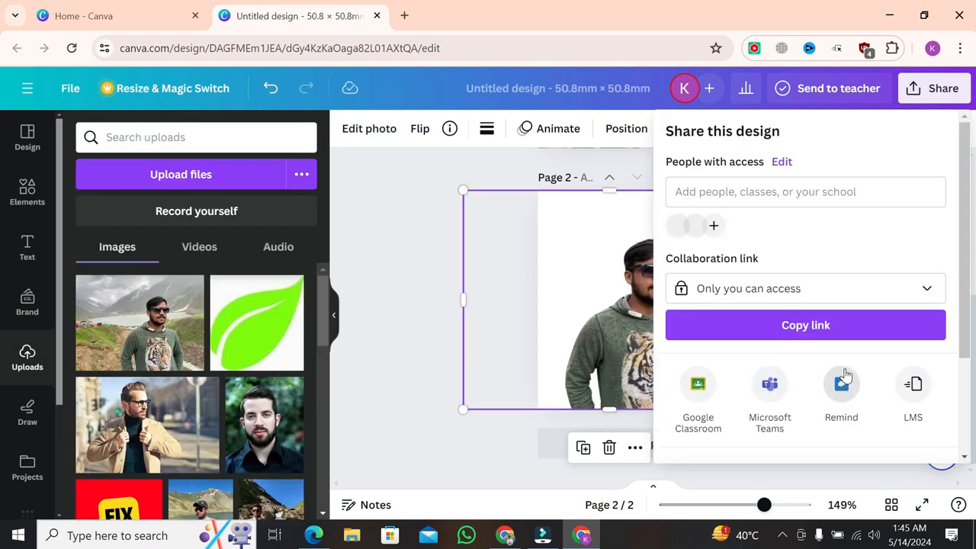
pyautogui.scroll(-3, 843, 373)
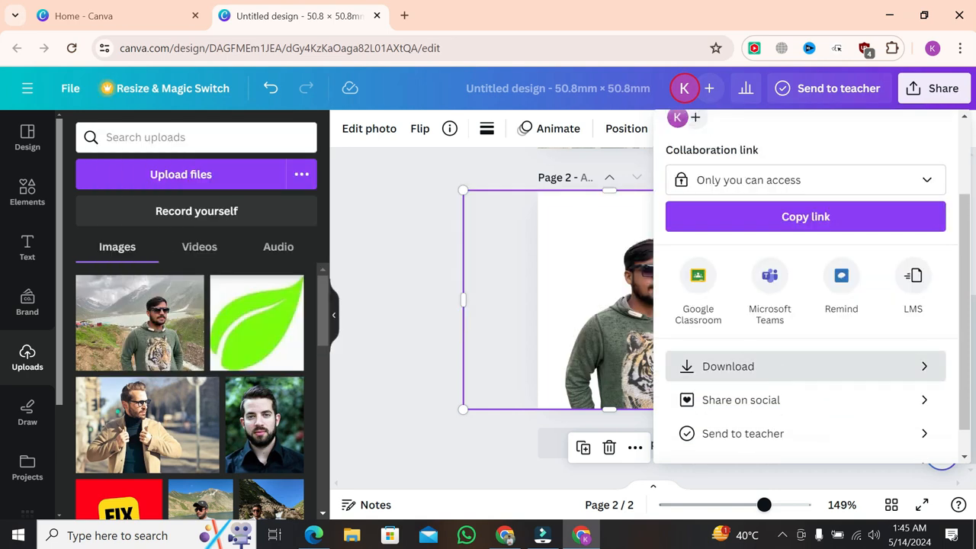
pyautogui.click(779, 371)
pyautogui.click(893, 199)
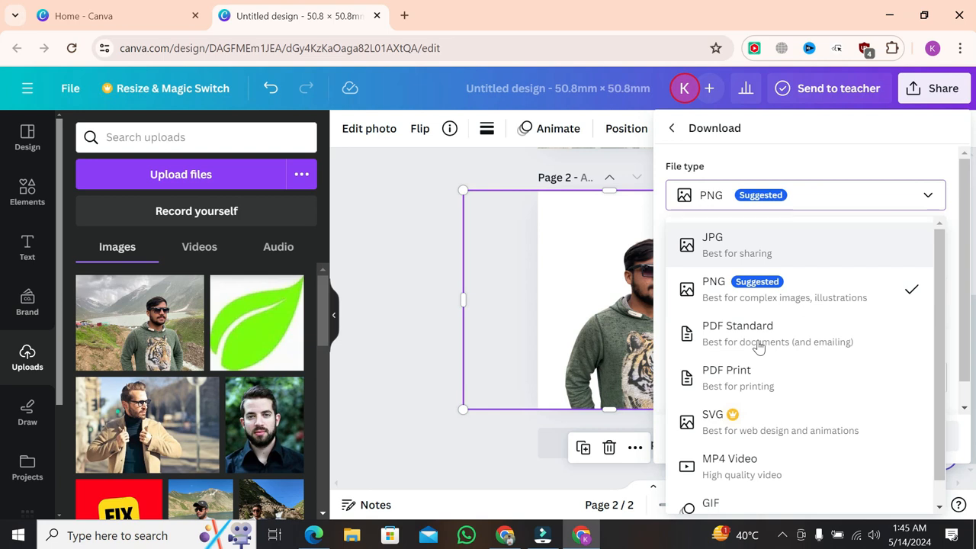
pyautogui.click(865, 206)
pyautogui.click(842, 200)
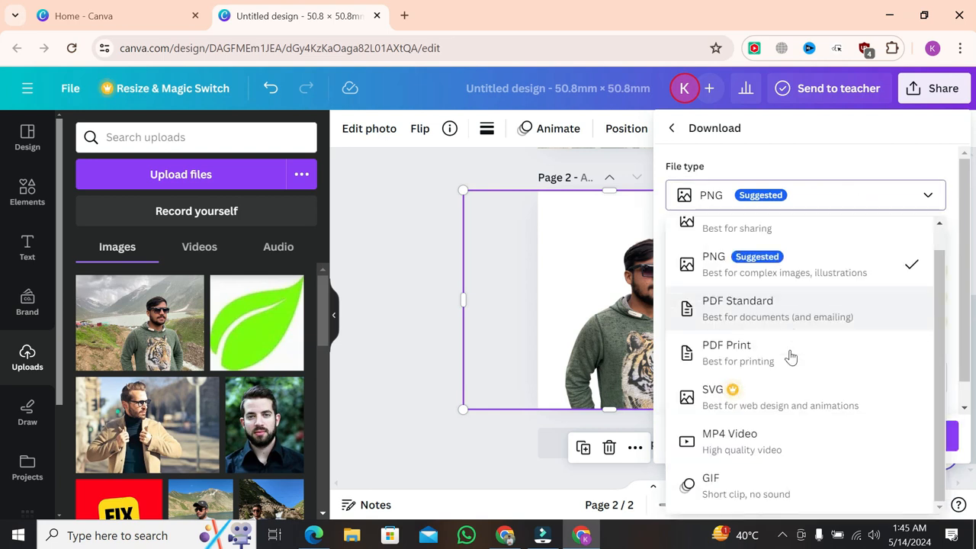
pyautogui.scroll(1, 791, 357)
pyautogui.scroll(-1, 791, 357)
pyautogui.scroll(1, 791, 357)
pyautogui.click(860, 301)
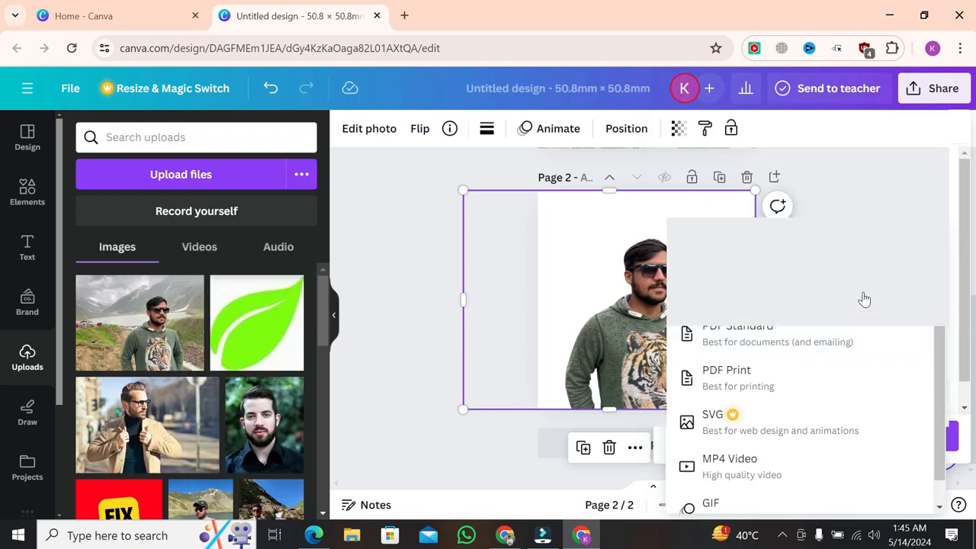
pyautogui.click(674, 299)
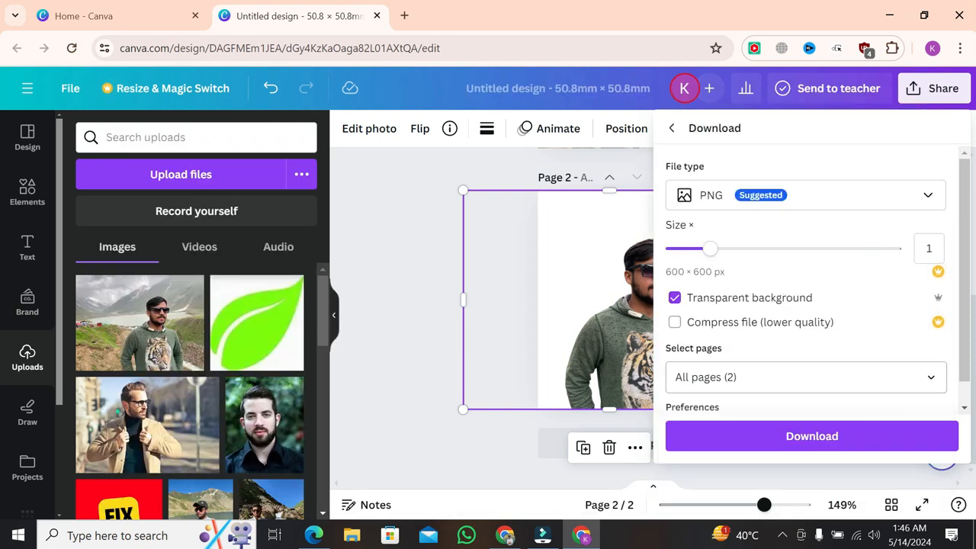
# Limit the export to page 2 and download it
pyautogui.click(812, 377)
pyautogui.click(931, 230)
pyautogui.click(824, 328)
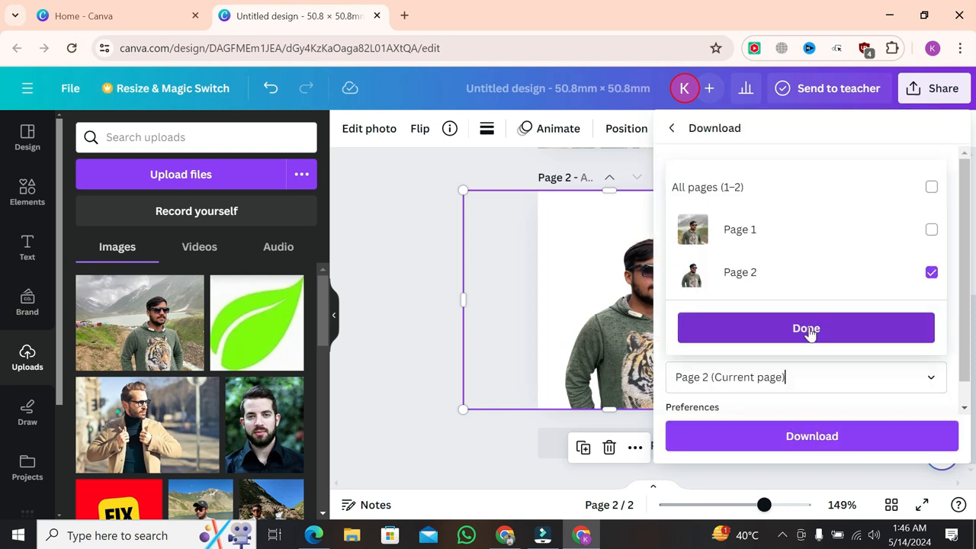
pyautogui.click(811, 332)
pyautogui.click(791, 437)
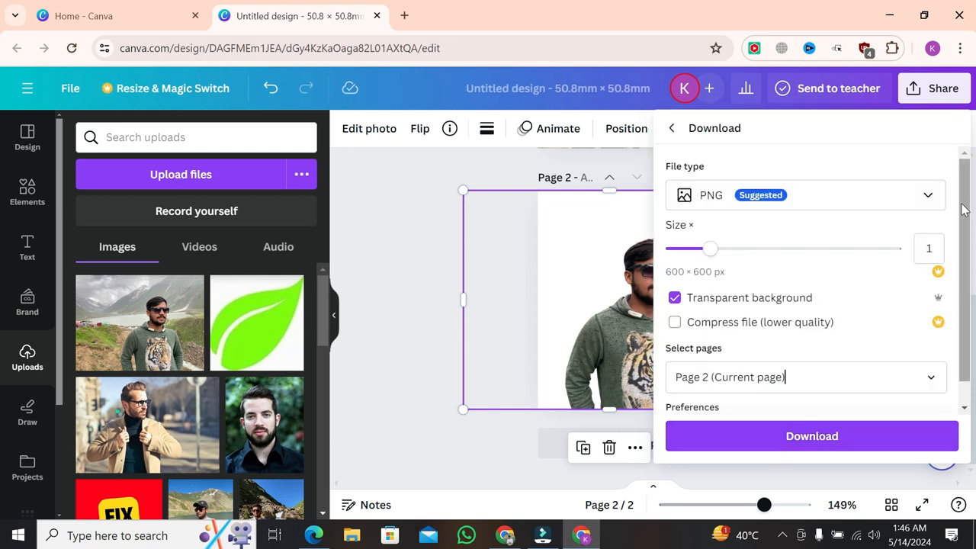
pyautogui.click(839, 436)
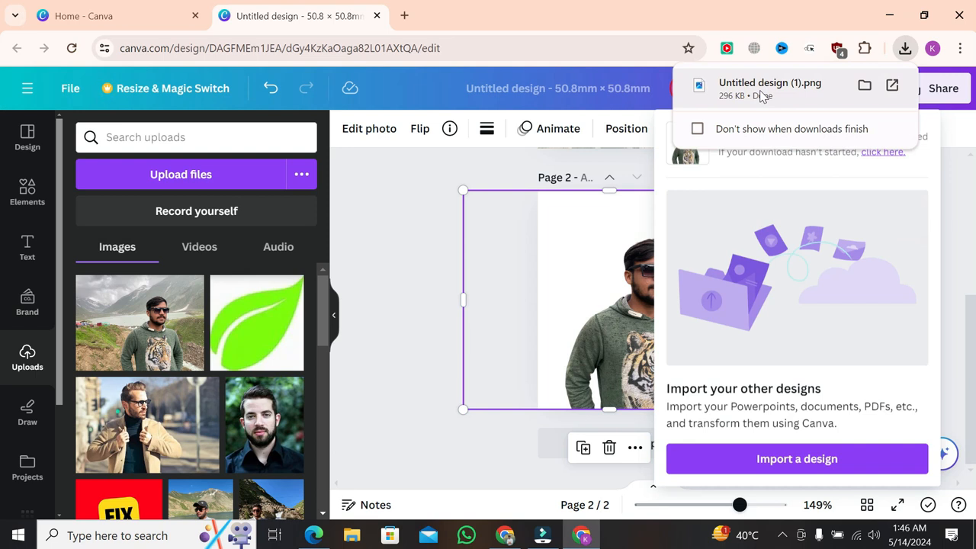
# Open the downloaded file Untitled design (1).png to check it, and minimize the browser window
pyautogui.click(762, 96)
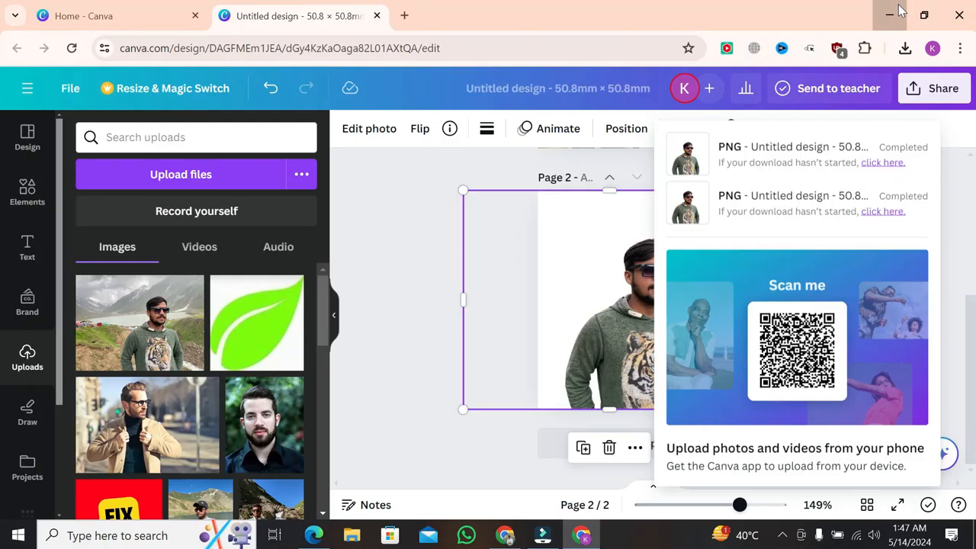
pyautogui.click(898, 9)
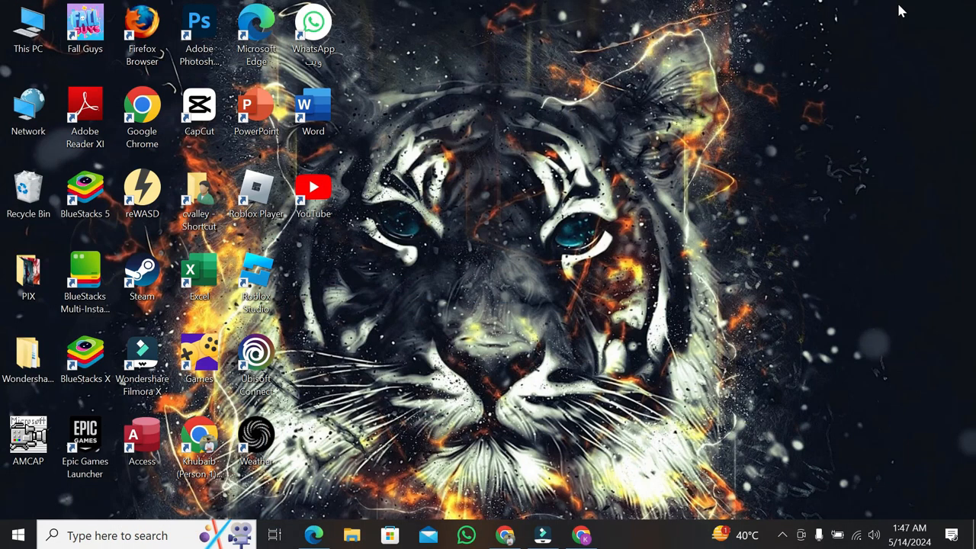